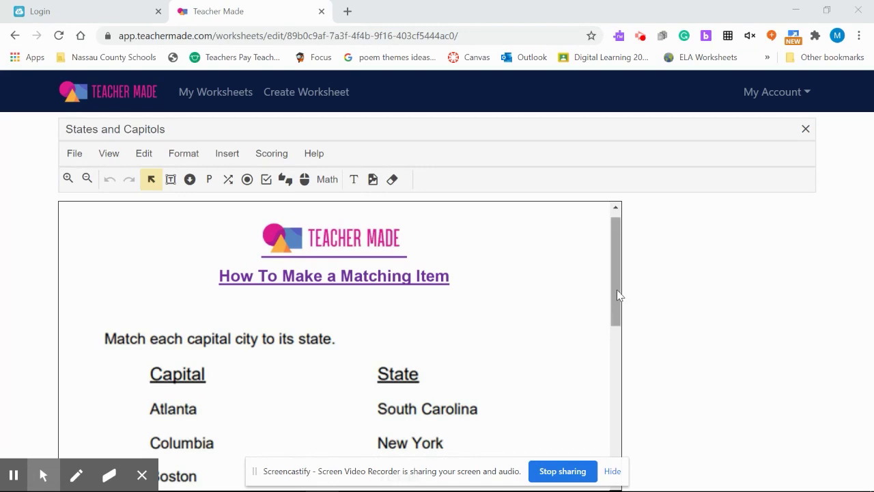
# Scroll the worksheet down so all capital/state rows through Austin/Massachusetts are visible.
pyautogui.moveTo(616, 290); pyautogui.dragTo(624, 335)
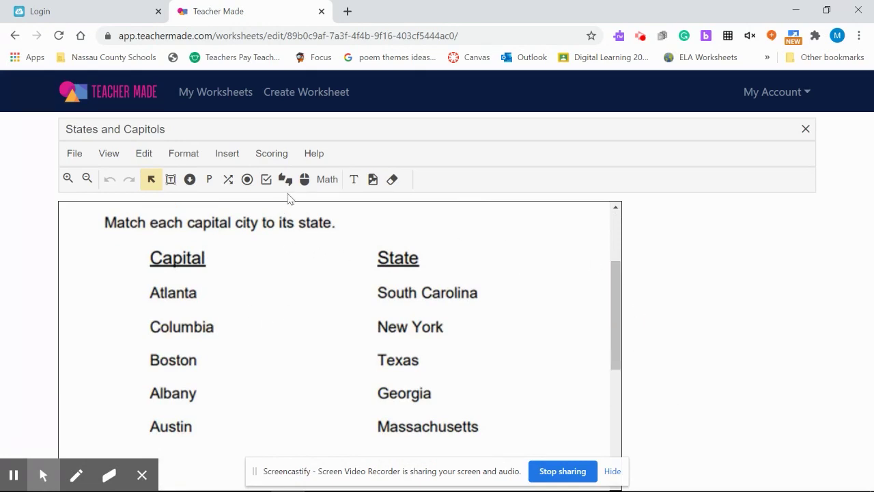
# Draw a matching box over Atlanta and place copies over Columbia, Boston, Albany and Austin.
pyautogui.click(229, 180)
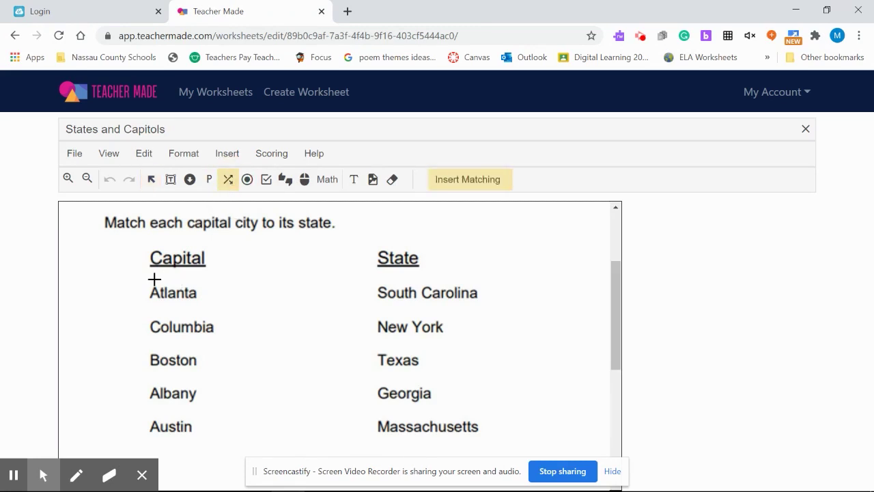
pyautogui.moveTo(147, 279); pyautogui.dragTo(212, 302)
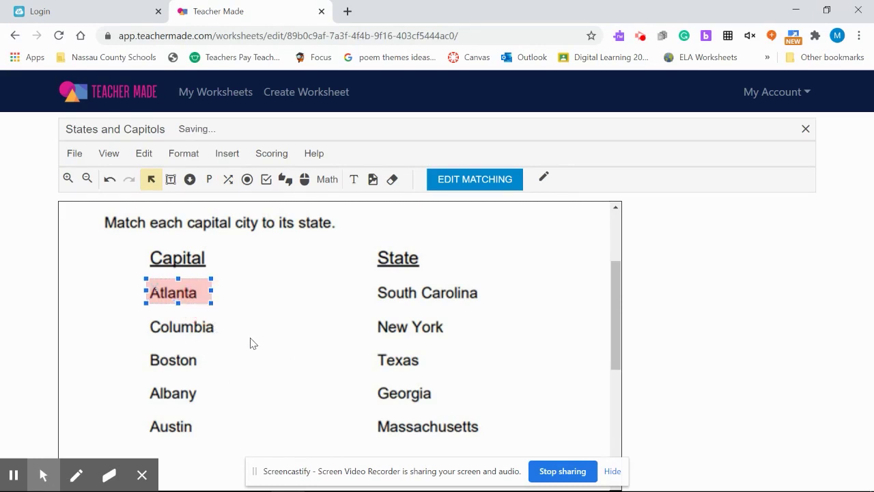
pyautogui.hotkey('ctrl', 'v')
pyautogui.hotkey('ctrl', 'v')
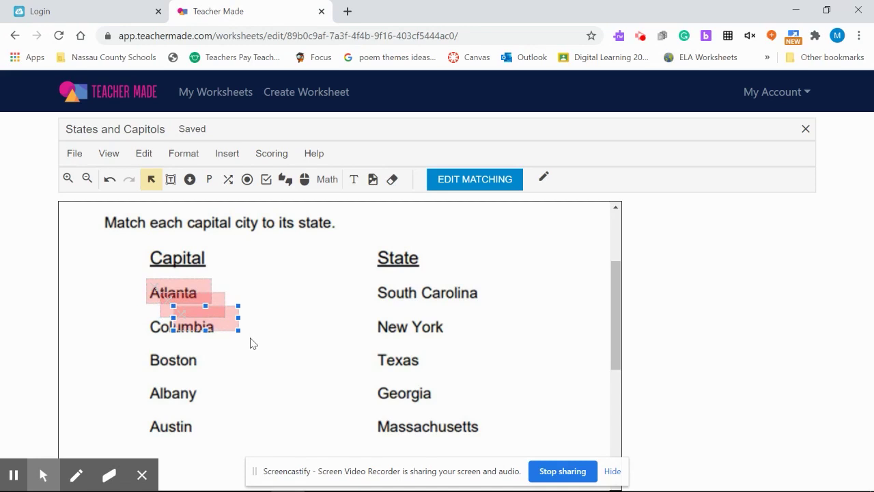
pyautogui.hotkey('ctrl', 'v')
pyautogui.hotkey('ctrl', 'v')
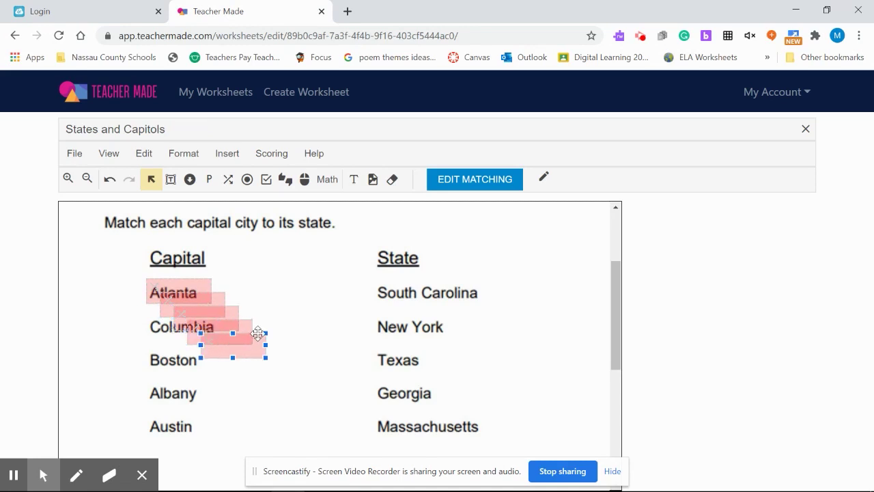
pyautogui.moveTo(220, 346); pyautogui.dragTo(163, 430)
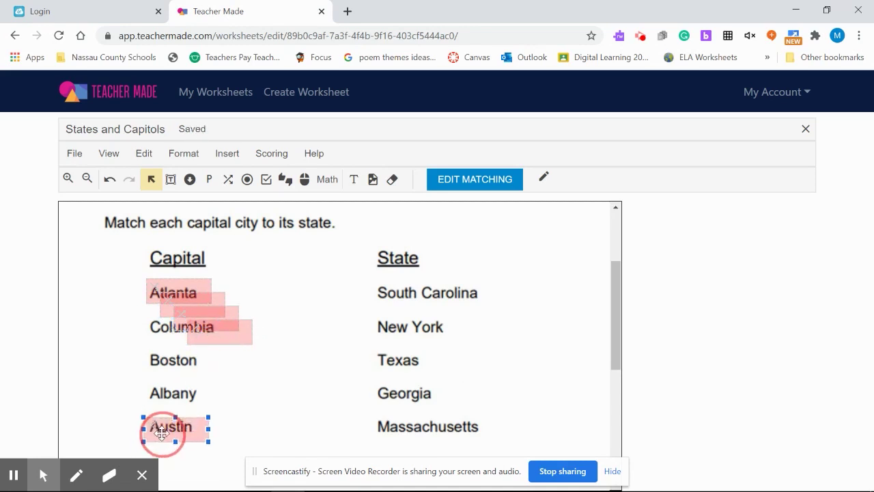
pyautogui.moveTo(220, 343); pyautogui.dragTo(177, 396)
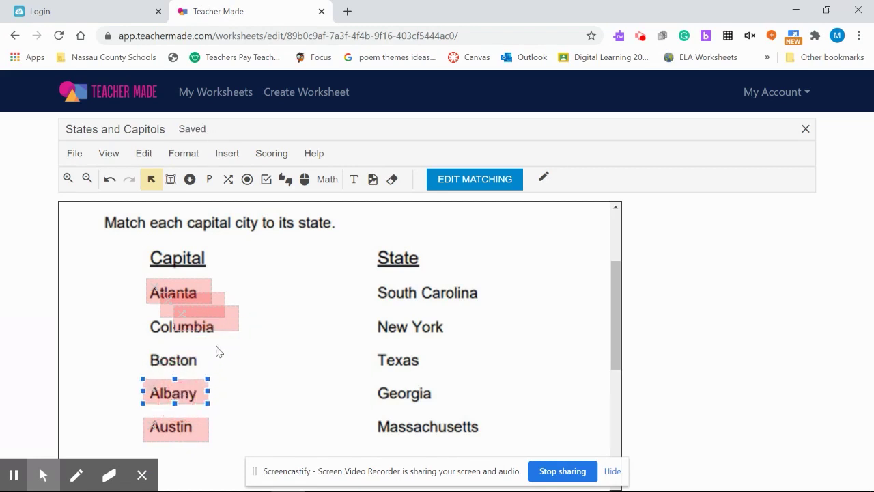
pyautogui.moveTo(224, 319); pyautogui.dragTo(191, 363)
pyautogui.moveTo(195, 308); pyautogui.dragTo(145, 330)
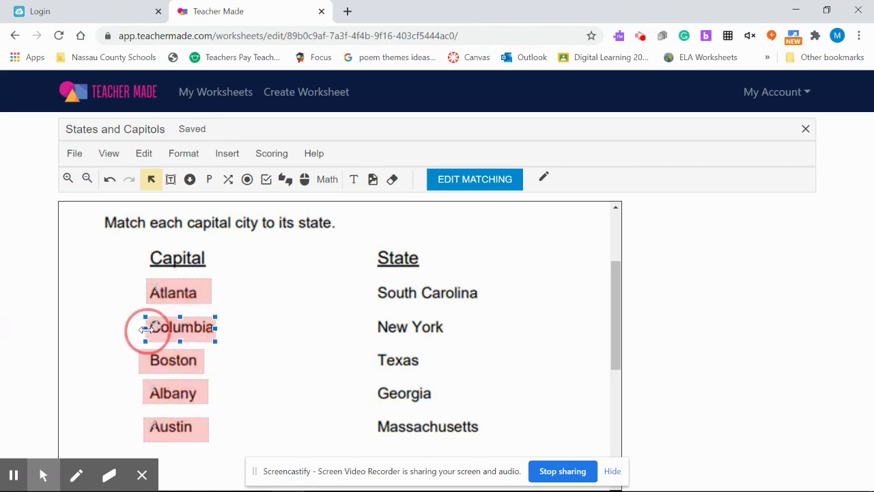
pyautogui.click(181, 362)
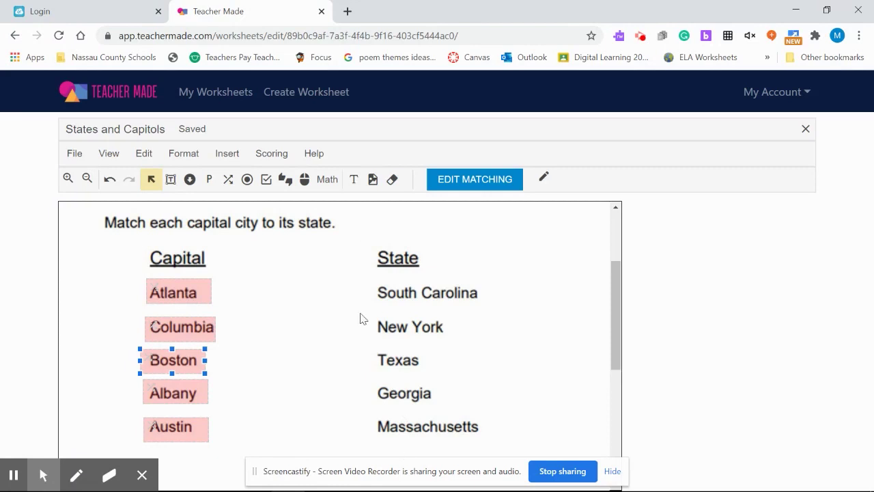
# Draw a matching box over South Carolina and move copies down the state column onto Georgia.
pyautogui.click(228, 180)
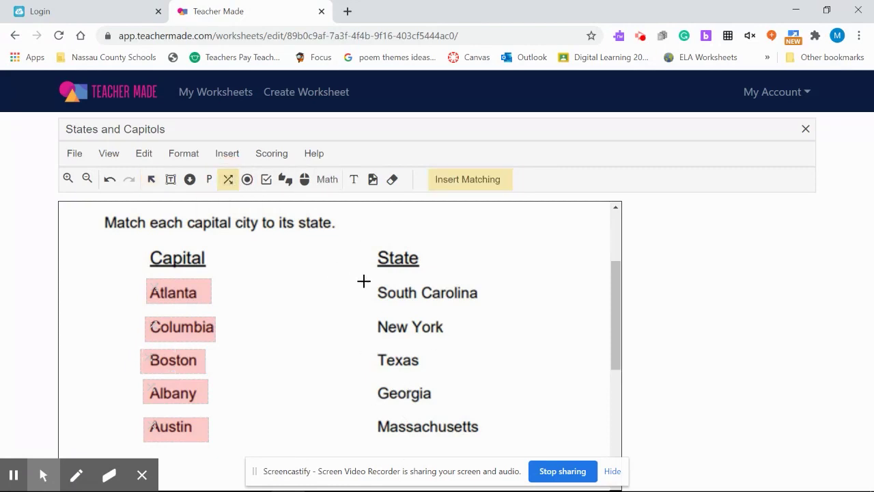
pyautogui.moveTo(364, 281); pyautogui.dragTo(488, 307)
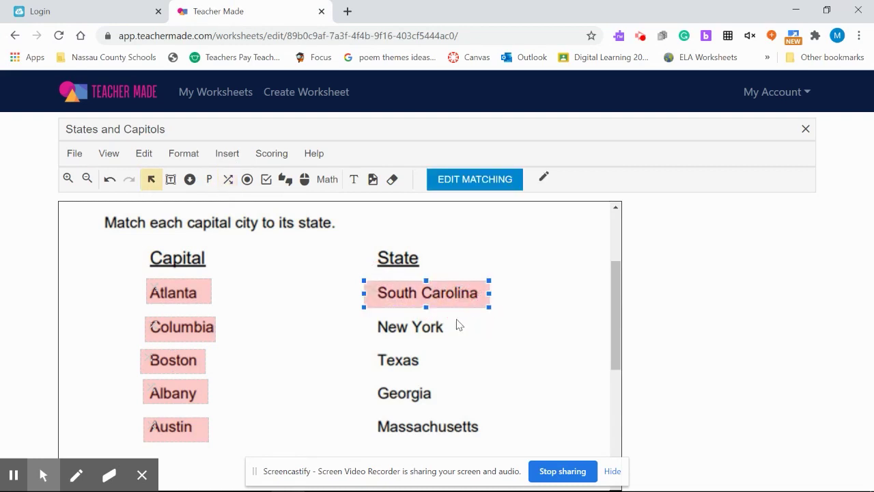
pyautogui.hotkey('ctrl', 'v')
pyautogui.hotkey('ctrl', 'v')
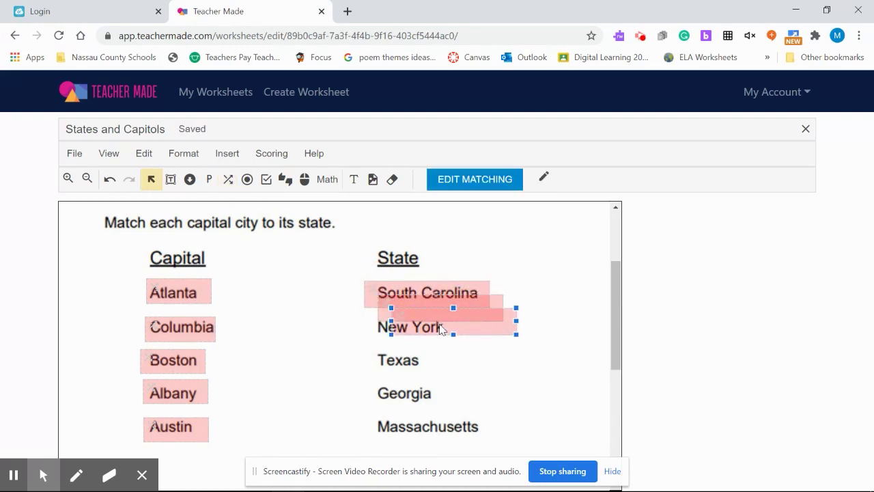
pyautogui.moveTo(436, 326); pyautogui.dragTo(410, 439)
pyautogui.moveTo(403, 311); pyautogui.dragTo(399, 396)
# Place further box copies over New York and Texas, align the Georgia box, then select Atlanta.
pyautogui.hotkey('ctrl', 'v')
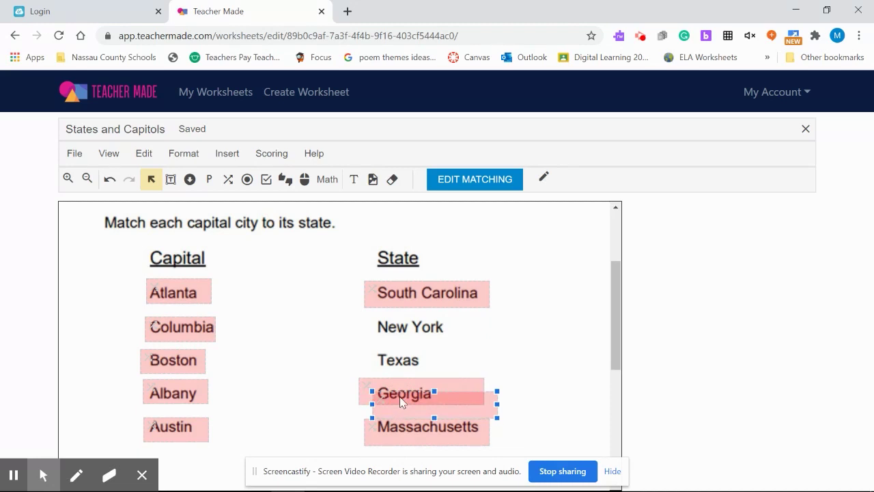
pyautogui.hotkey('ctrl', 'v')
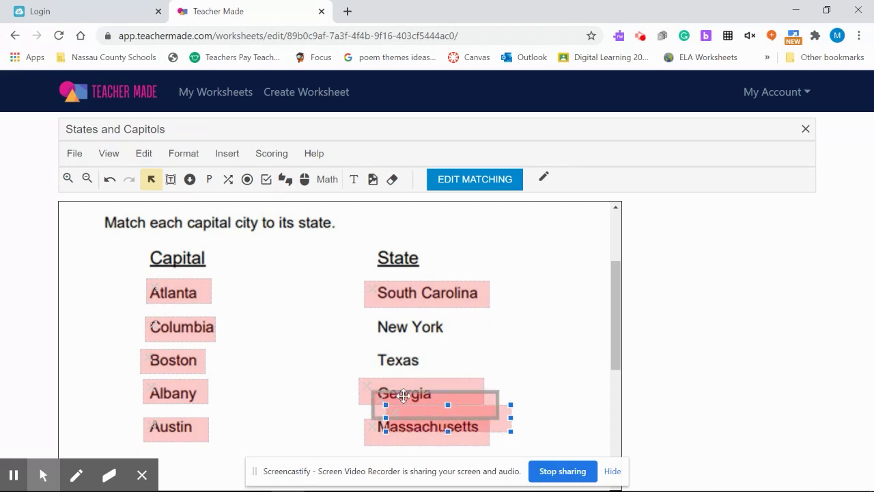
pyautogui.moveTo(403, 422); pyautogui.dragTo(390, 328)
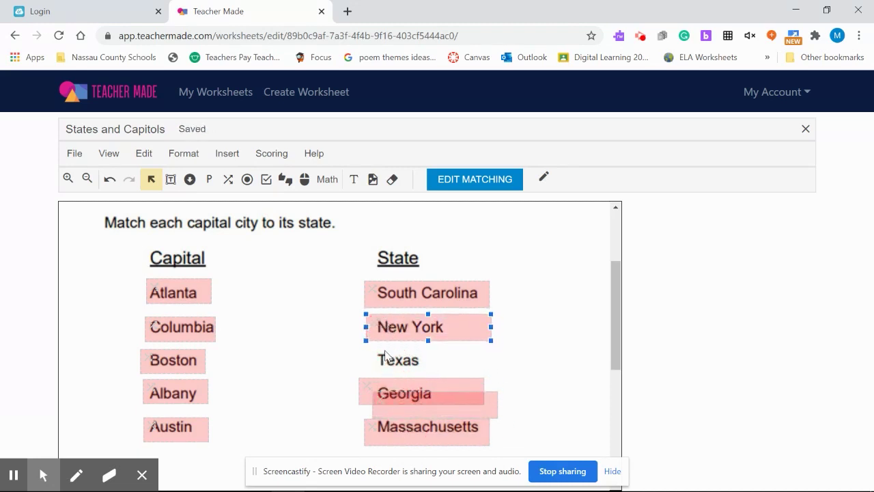
pyautogui.moveTo(404, 399); pyautogui.dragTo(392, 353)
pyautogui.click(400, 327)
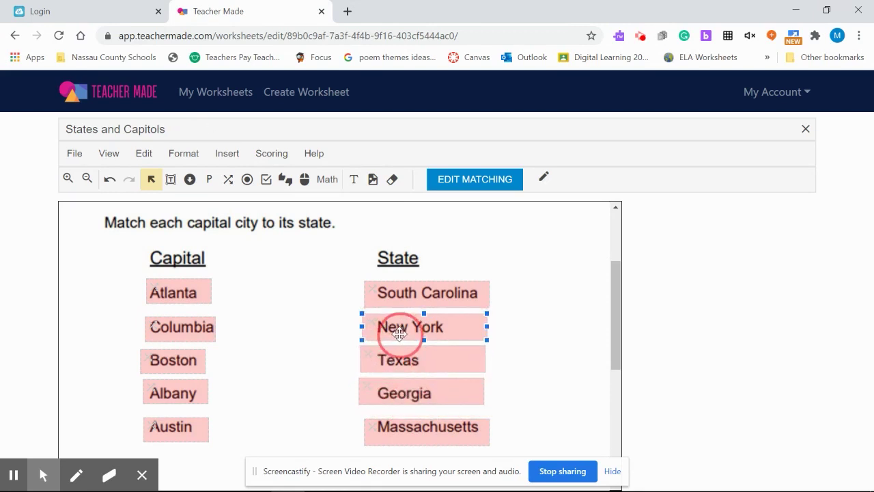
pyautogui.moveTo(408, 419); pyautogui.dragTo(401, 401)
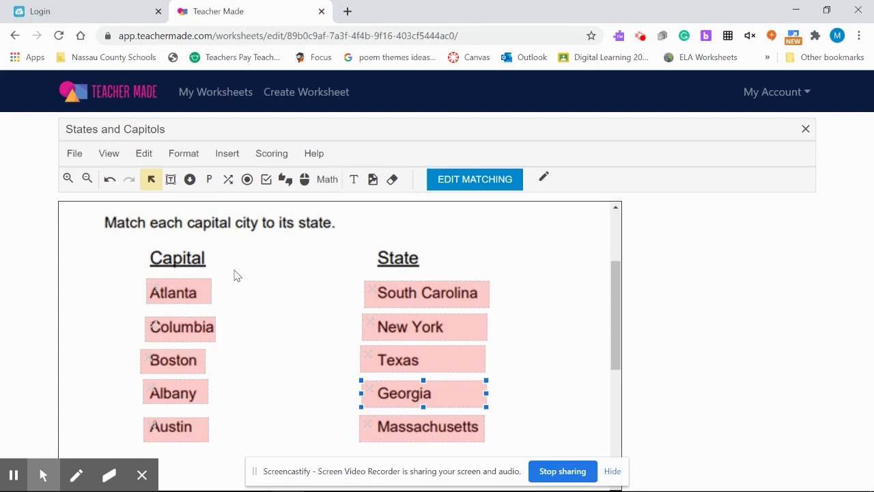
pyautogui.click(273, 290)
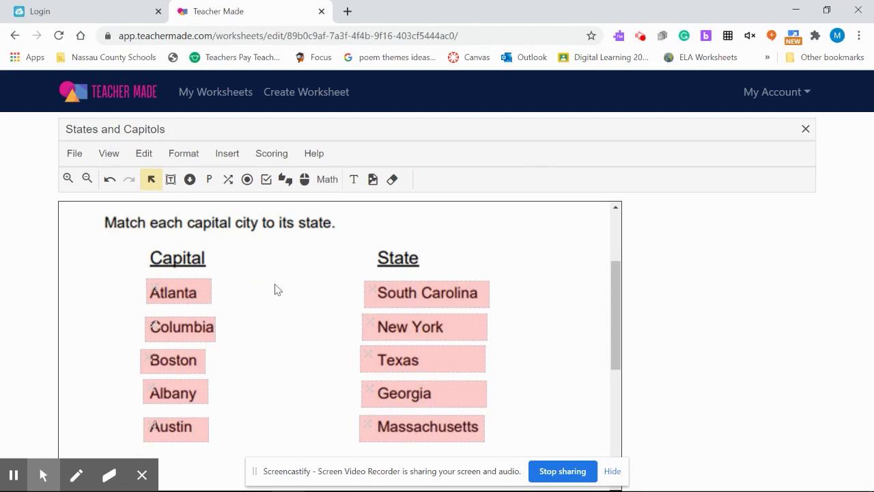
pyautogui.click(190, 290)
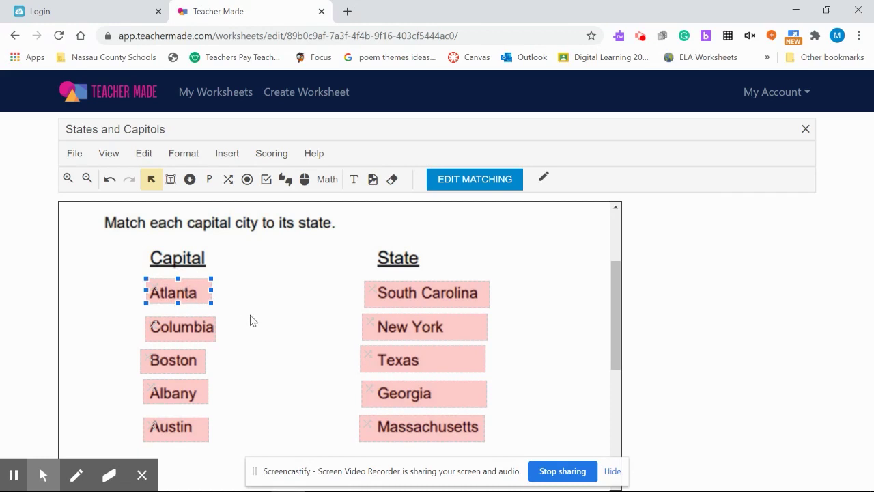
# Link Atlanta–Georgia, Columbia–South Carolina, Boston–Massachusetts, Albany–New York and Austin–Texas as correct matches.
pyautogui.click(385, 392)
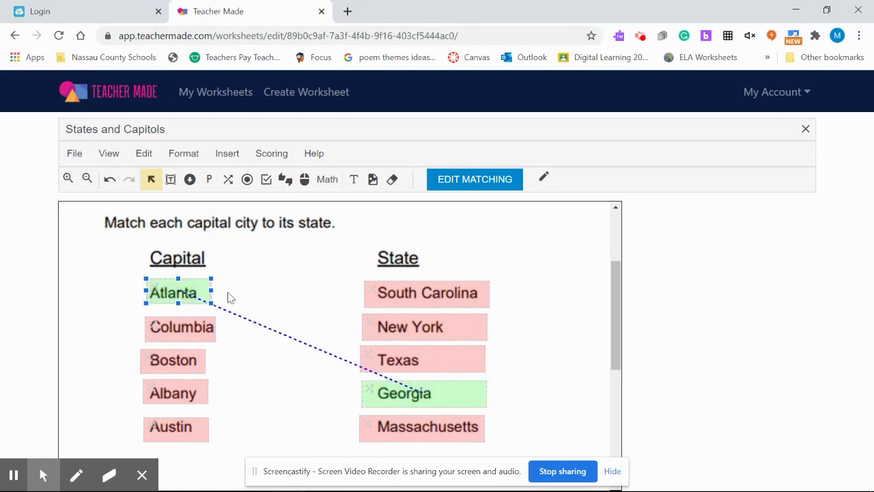
pyautogui.click(199, 323)
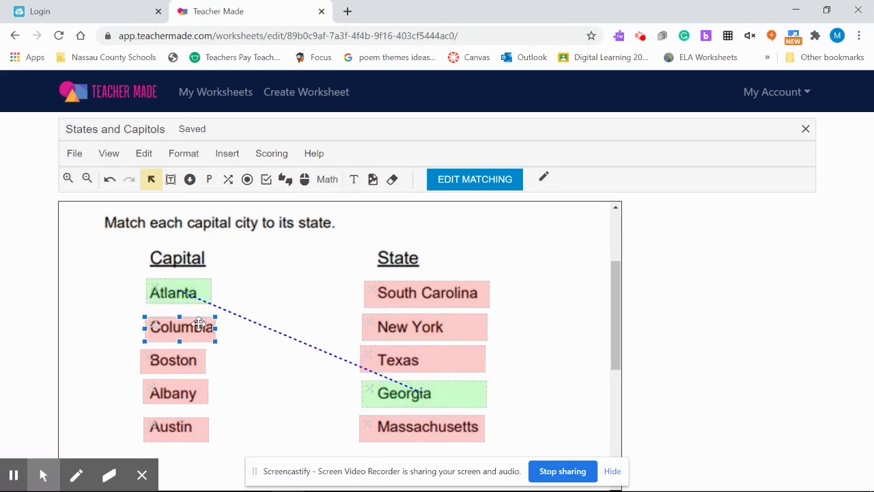
pyautogui.click(396, 288)
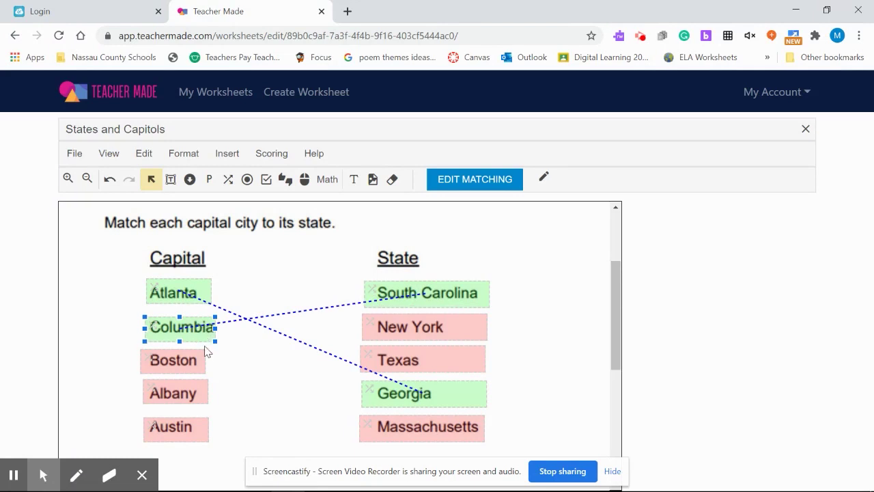
pyautogui.click(197, 355)
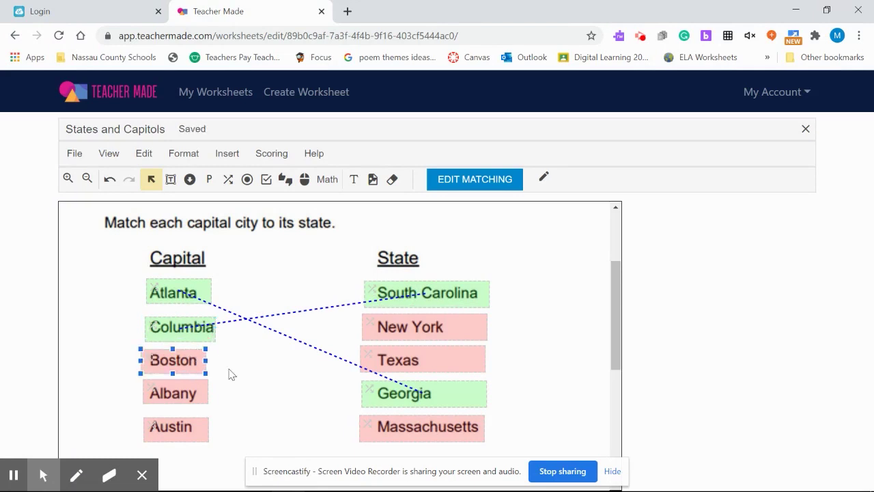
pyautogui.click(383, 429)
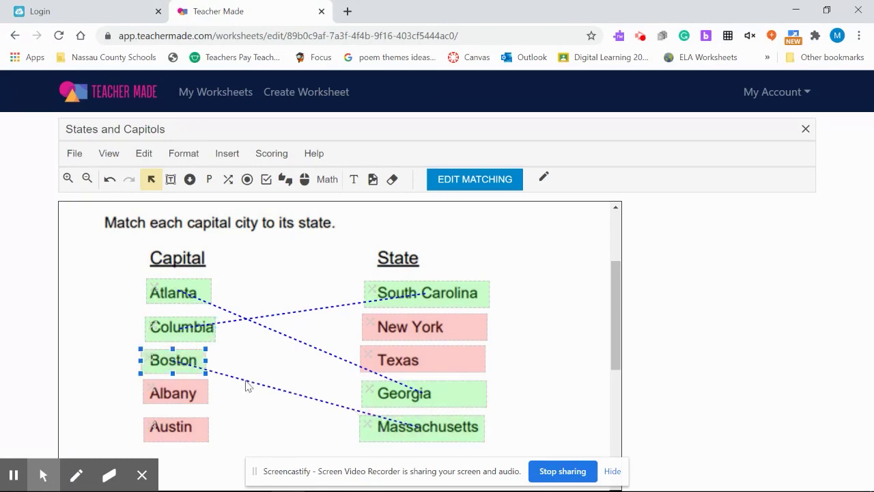
pyautogui.click(176, 390)
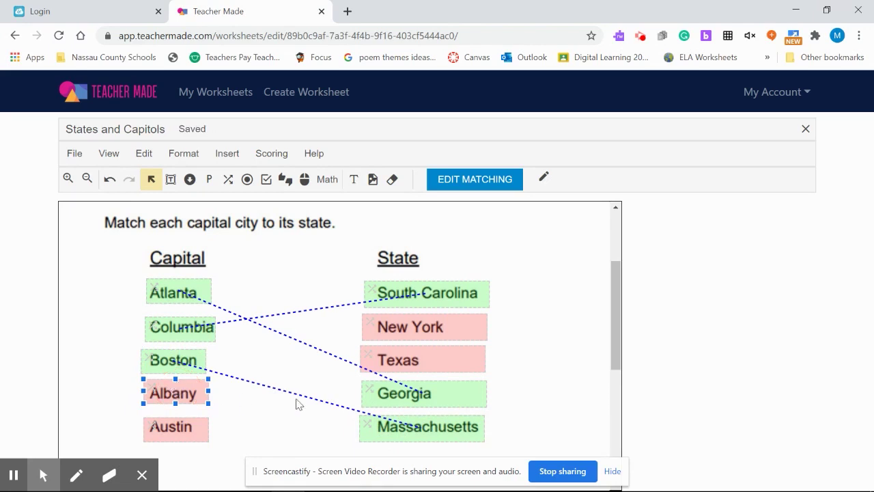
pyautogui.click(379, 329)
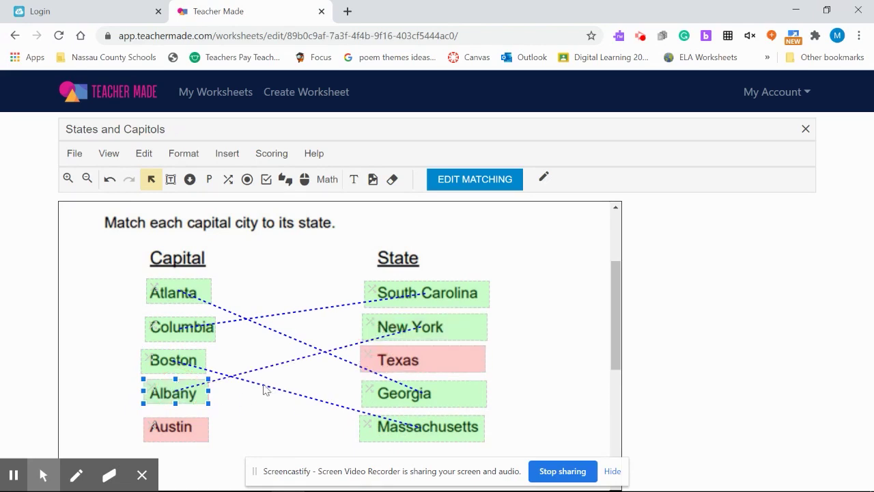
pyautogui.click(167, 433)
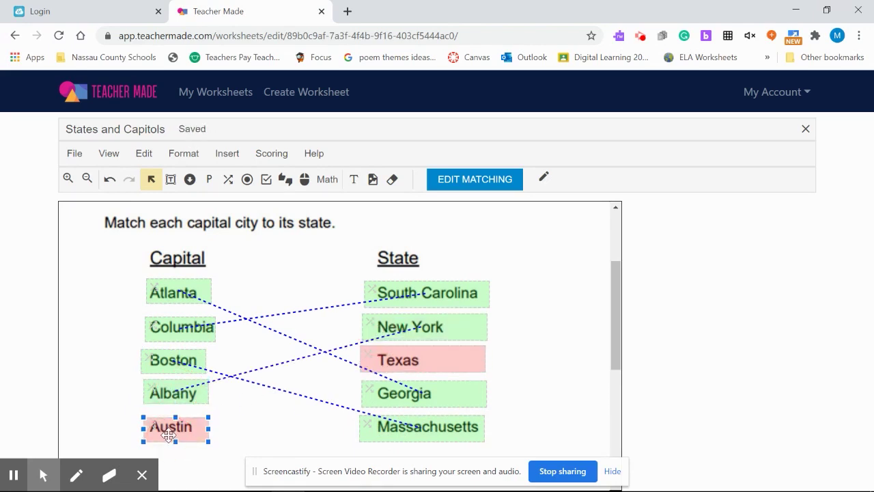
pyautogui.click(387, 362)
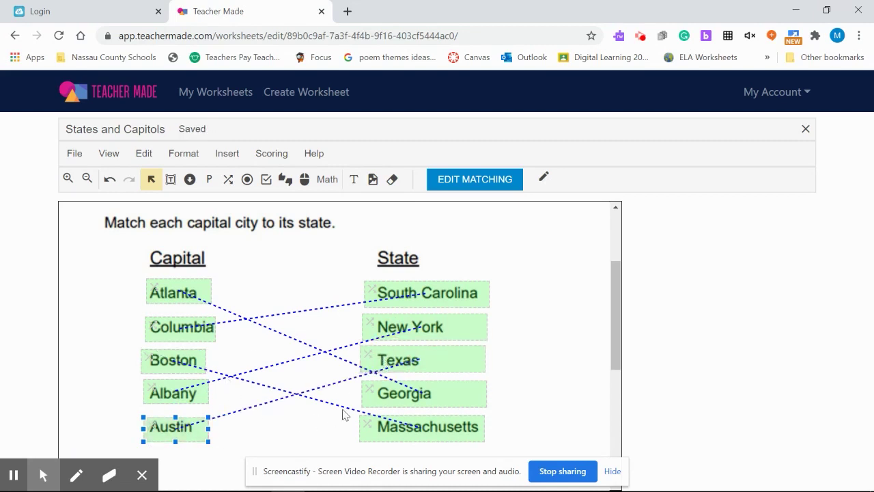
pyautogui.moveTo(614, 302); pyautogui.dragTo(626, 290)
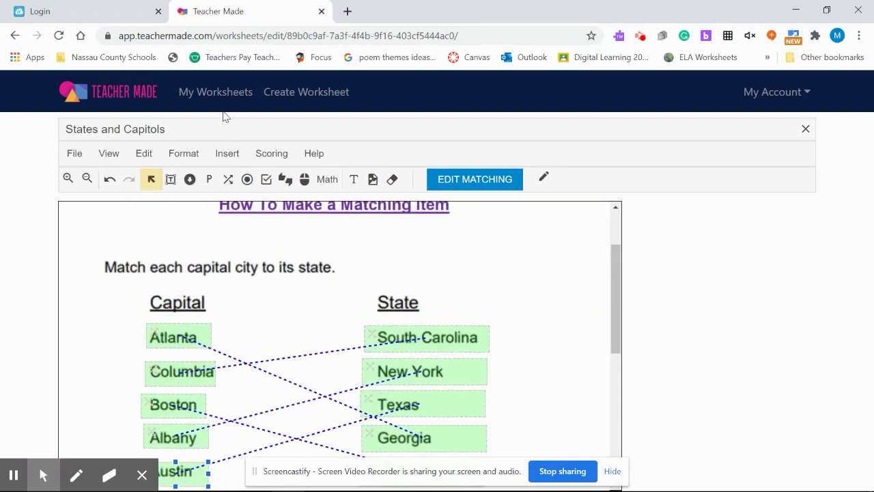
# Preview the States and Capitols worksheet from the My Worksheets list.
pyautogui.click(201, 99)
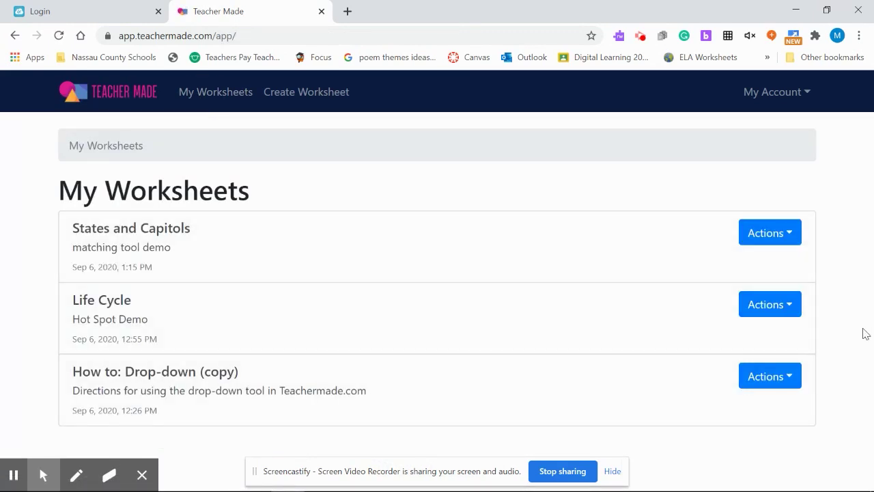
pyautogui.click(791, 238)
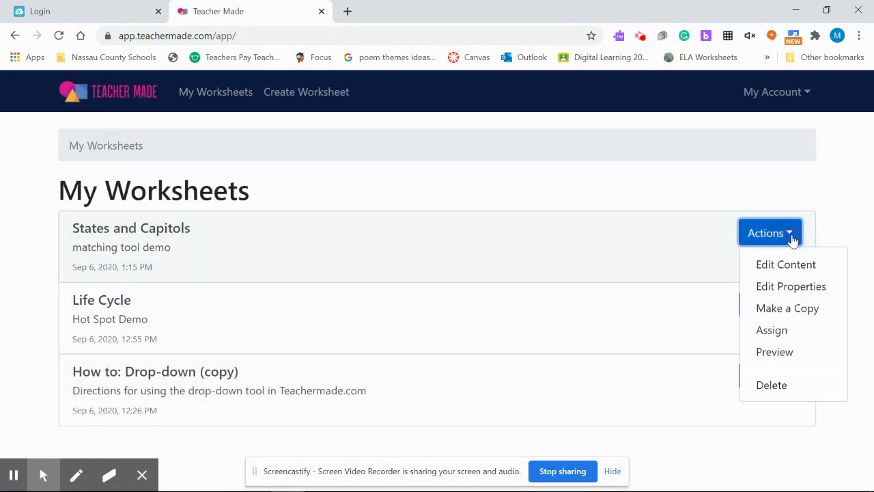
pyautogui.click(772, 351)
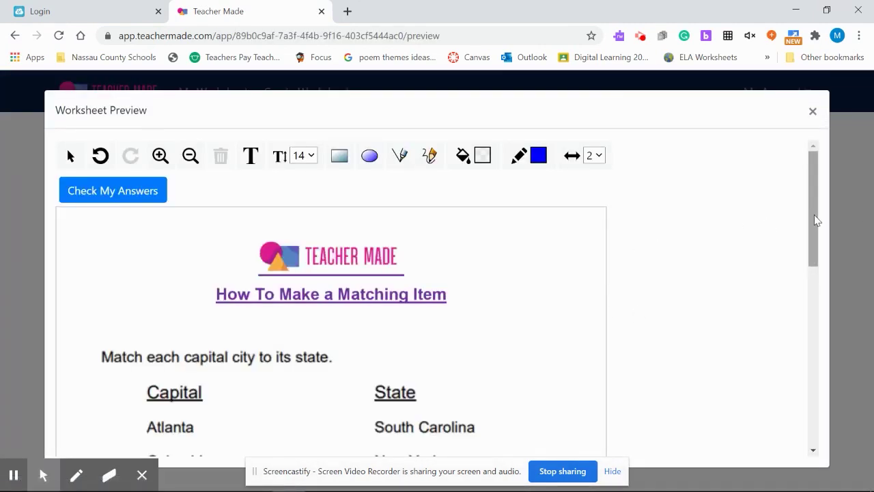
# Draw answer lines joining Atlanta to Georgia and Columbia to South Carolina.
pyautogui.moveTo(814, 215); pyautogui.dragTo(821, 254)
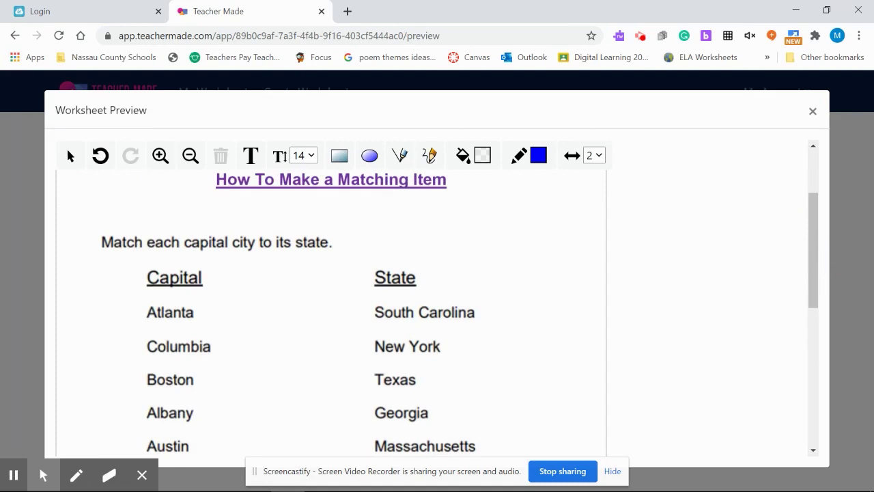
pyautogui.moveTo(804, 220); pyautogui.dragTo(815, 241)
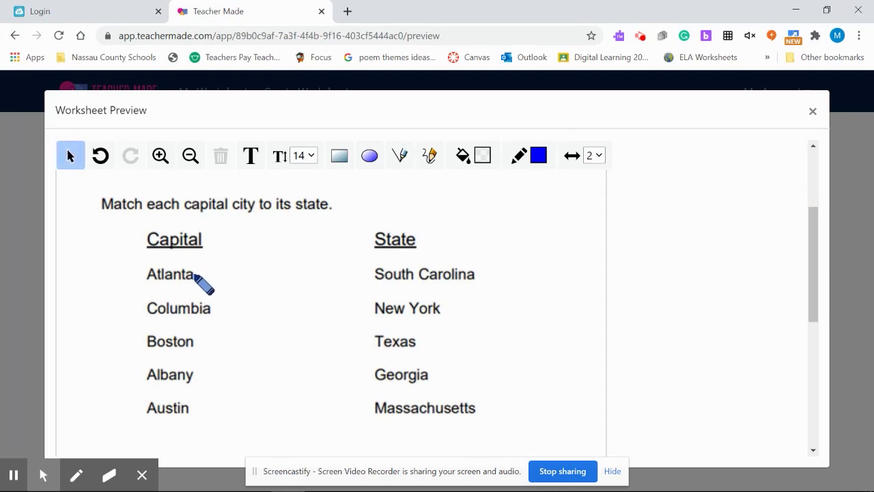
pyautogui.click(195, 274)
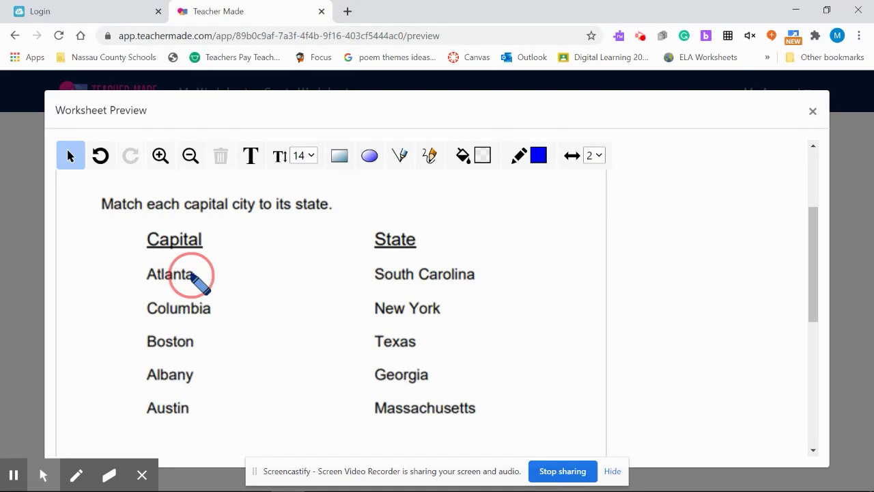
pyautogui.moveTo(193, 274); pyautogui.dragTo(384, 372)
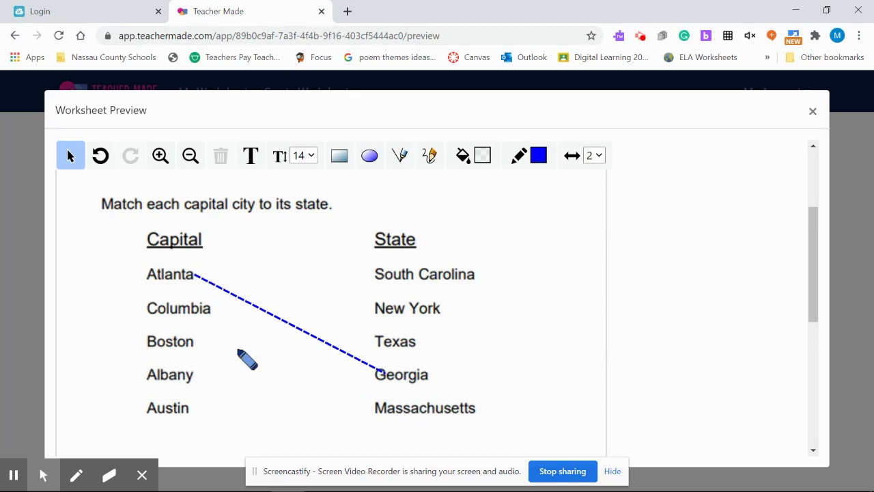
pyautogui.click(204, 310)
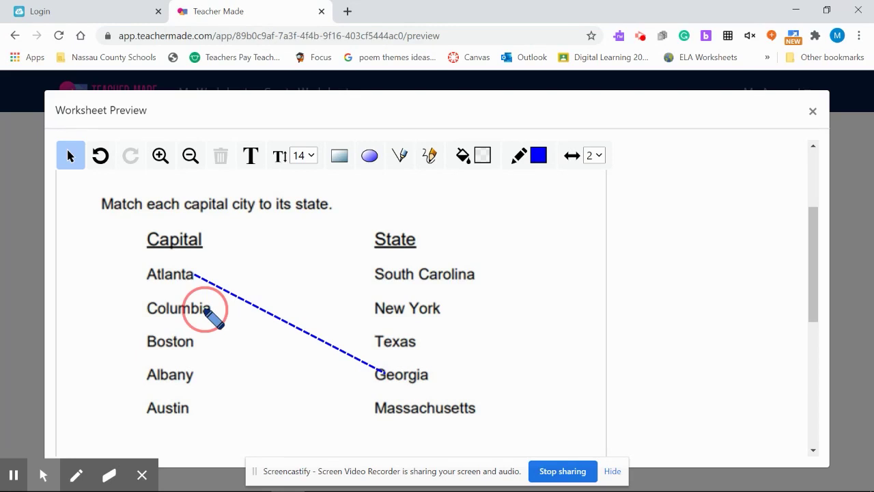
pyautogui.moveTo(204, 309)
pyautogui.mouseDown()
pyautogui.moveTo(384, 307)
pyautogui.moveTo(386, 283)
pyautogui.moveTo(398, 275)
pyautogui.mouseUp()
# Draw answer lines joining Boston to Massachusetts, Albany to New York and Austin to Texas.
pyautogui.moveTo(196, 341)
pyautogui.mouseDown()
pyautogui.moveTo(326, 404)
pyautogui.moveTo(401, 410)
pyautogui.mouseUp()
pyautogui.moveTo(192, 377)
pyautogui.mouseDown()
pyautogui.moveTo(303, 364)
pyautogui.moveTo(397, 305)
pyautogui.moveTo(383, 308)
pyautogui.mouseUp()
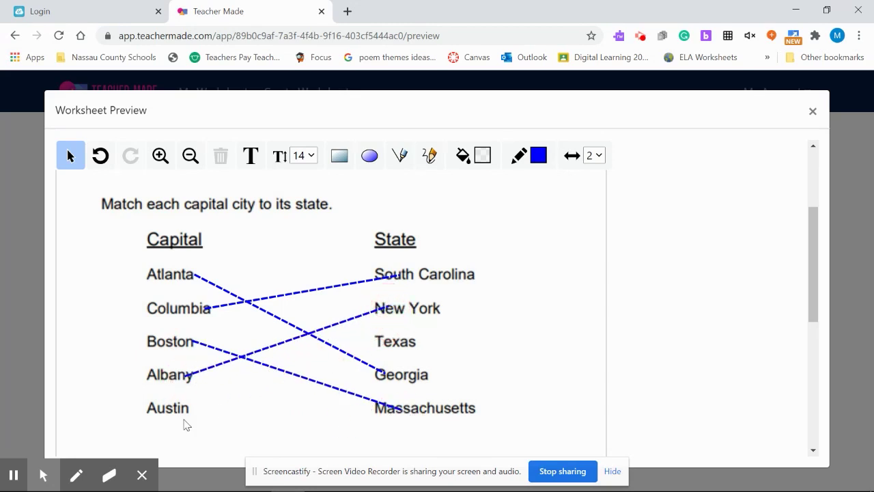
pyautogui.moveTo(182, 410)
pyautogui.mouseDown()
pyautogui.moveTo(354, 368)
pyautogui.moveTo(393, 331)
pyautogui.moveTo(392, 343)
pyautogui.mouseUp()
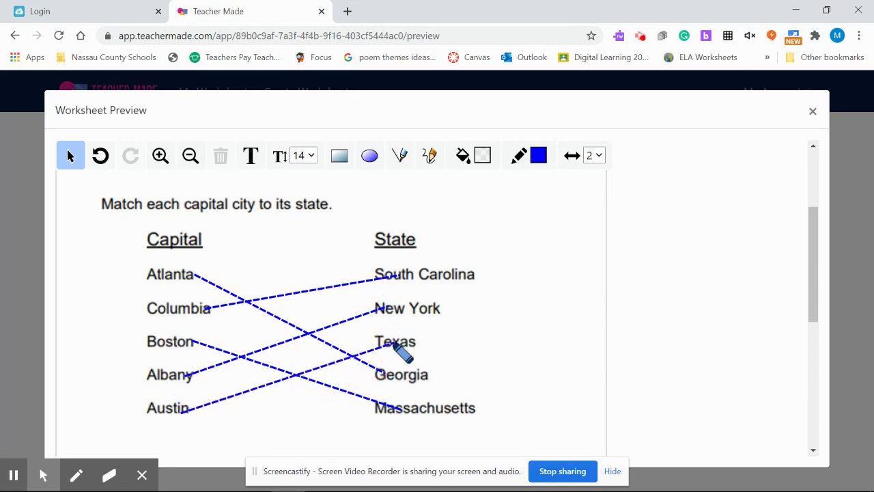
pyautogui.click(612, 470)
pyautogui.click(823, 312)
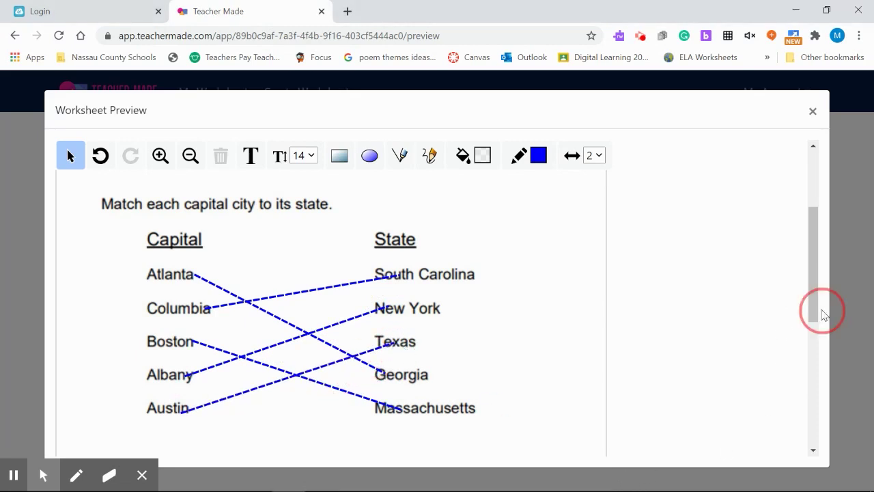
pyautogui.moveTo(812, 313); pyautogui.dragTo(848, 250)
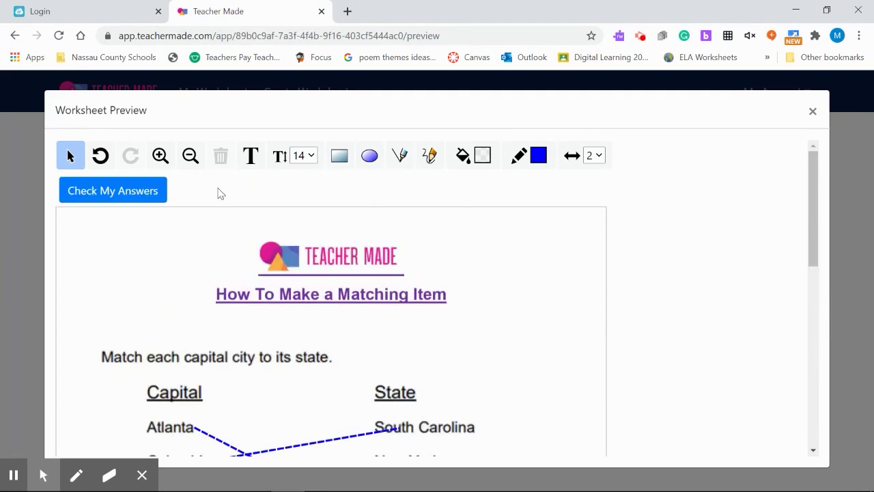
# Submit the preview answers with Check My Answers to get a 100% score.
pyautogui.click(142, 196)
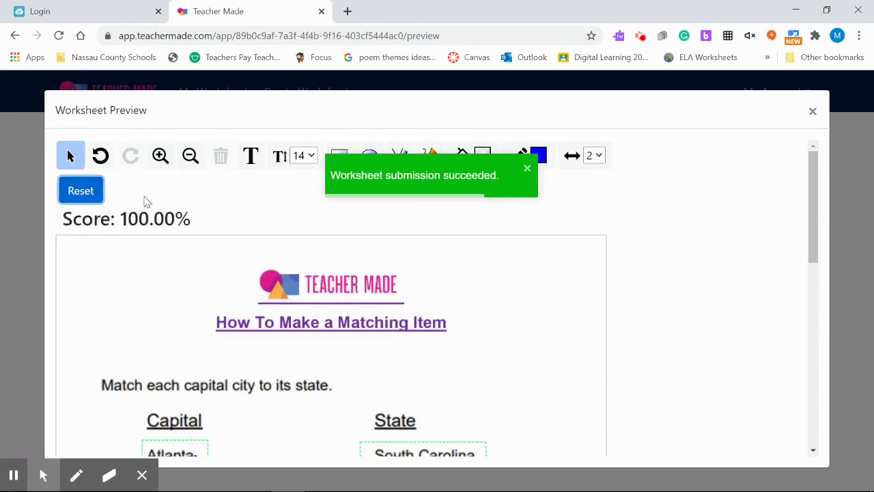